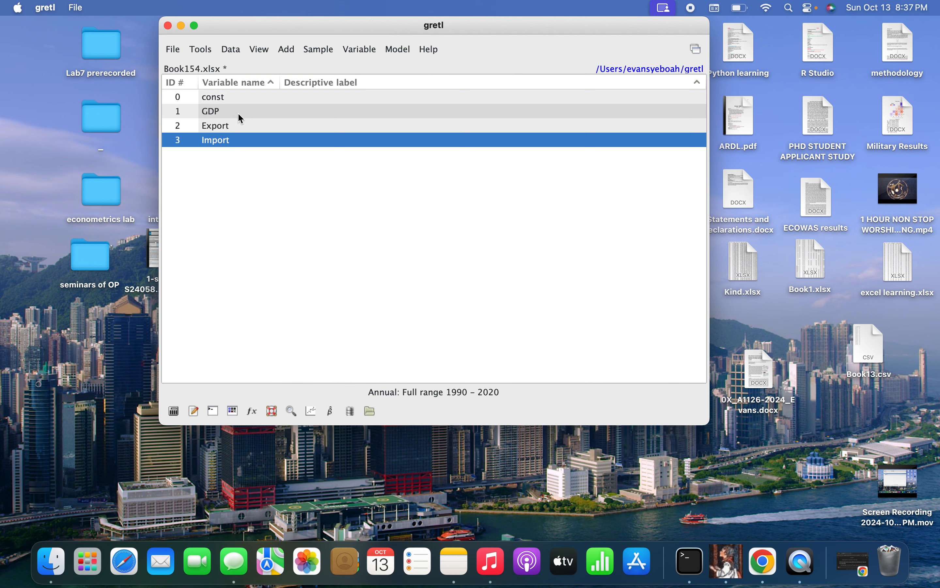
left_click(229, 99, "shift")
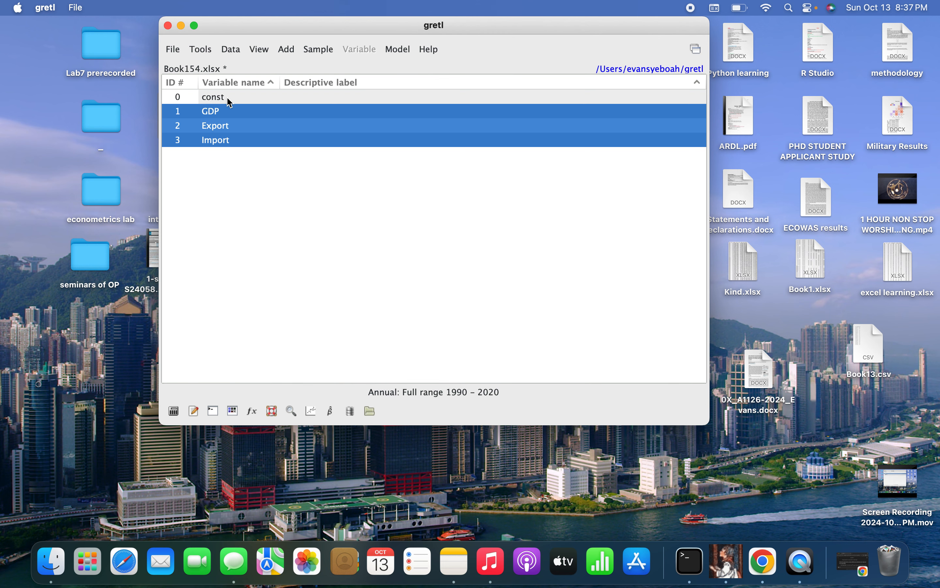
left_click(226, 139)
left_click(220, 112)
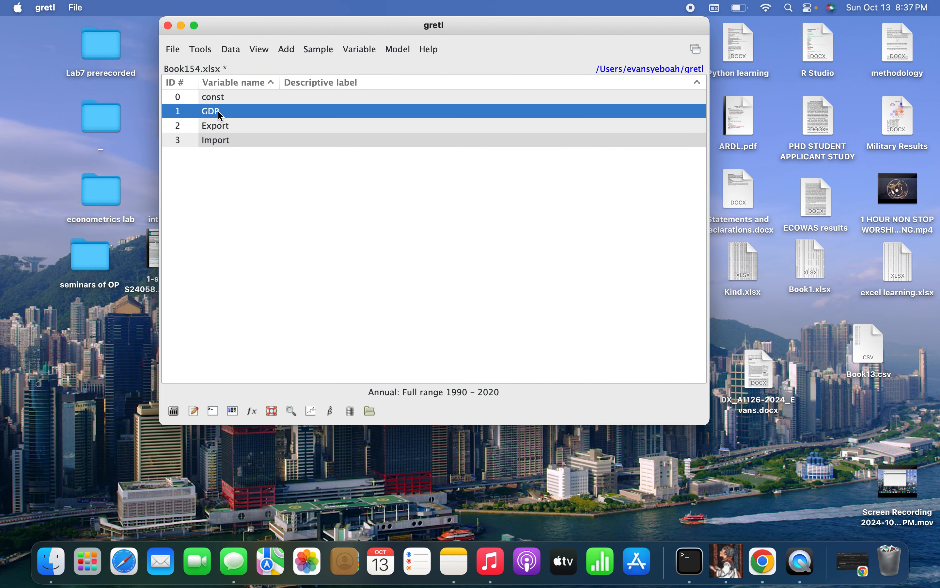
left_click(221, 130)
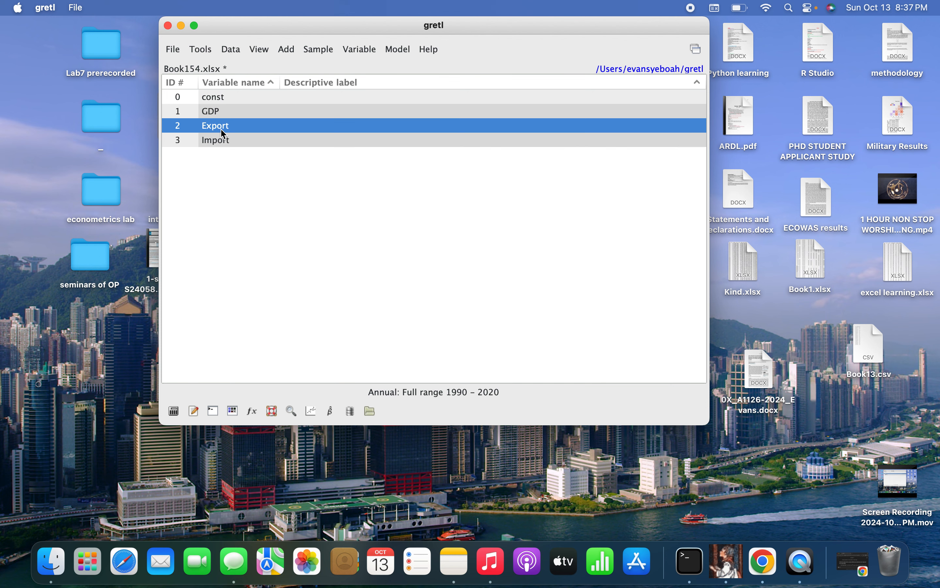
left_click(224, 140)
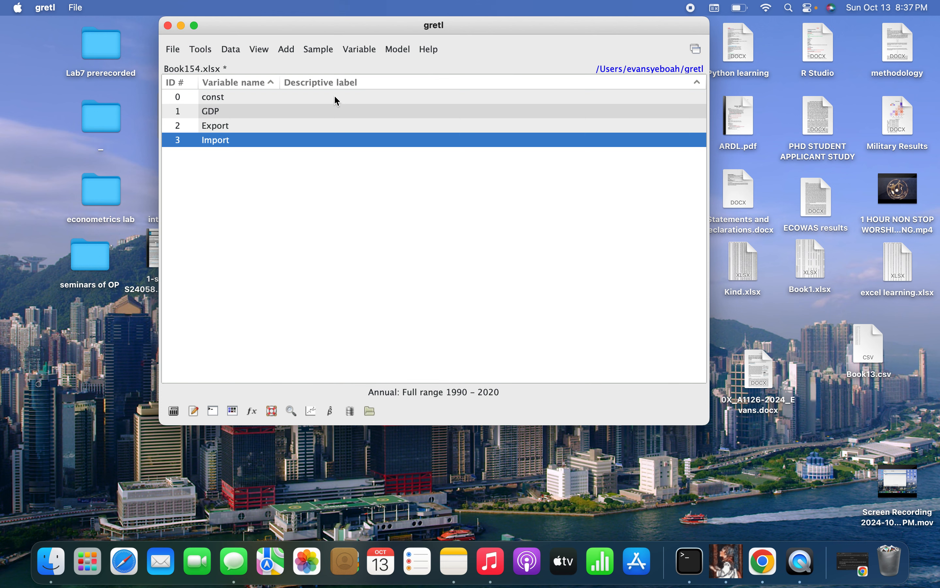
Step: Open the FMOLS estimation for I(1) series, review its arguments, and close it without estimating
left_click(400, 53)
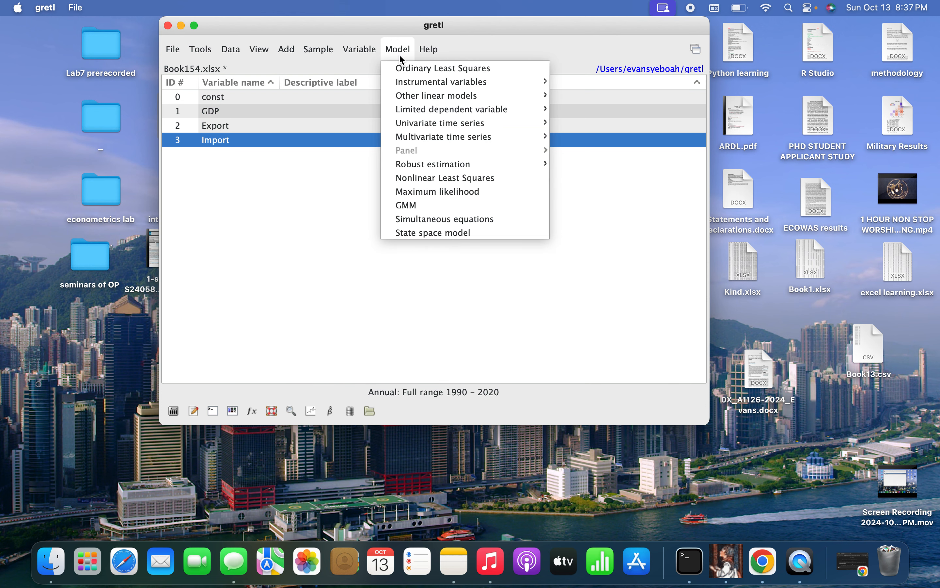
mouse_move(414, 125)
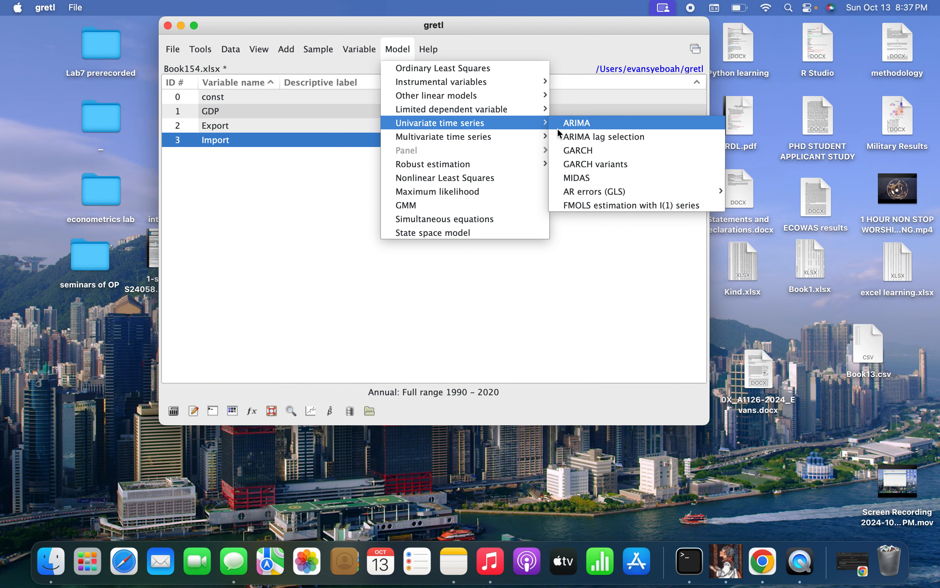
left_click(587, 206)
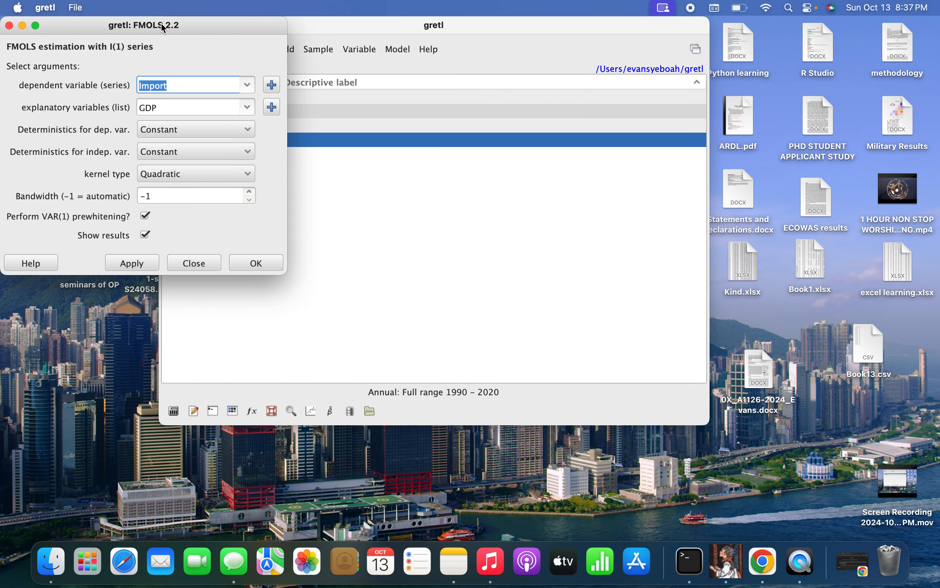
left_click_drag(163, 28, 417, 47)
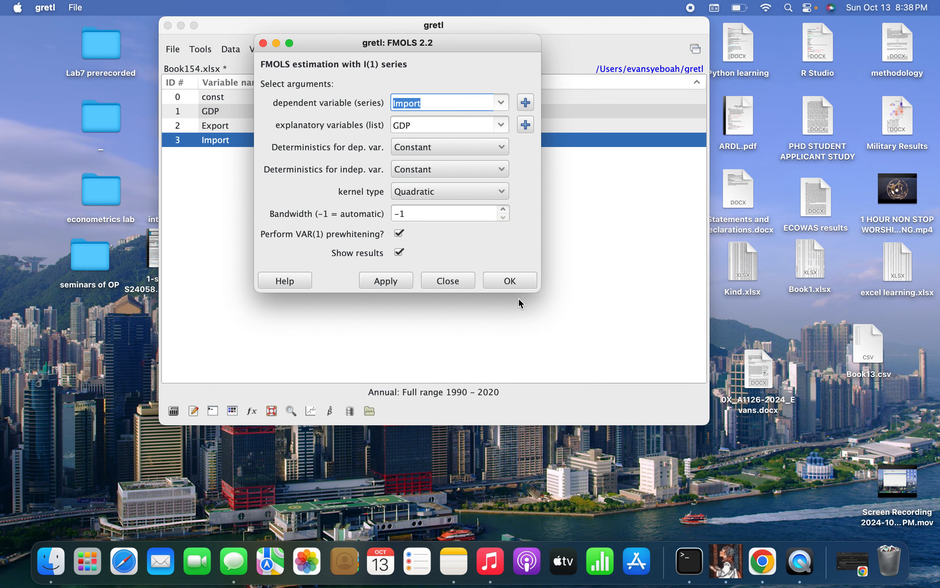
left_click(446, 283)
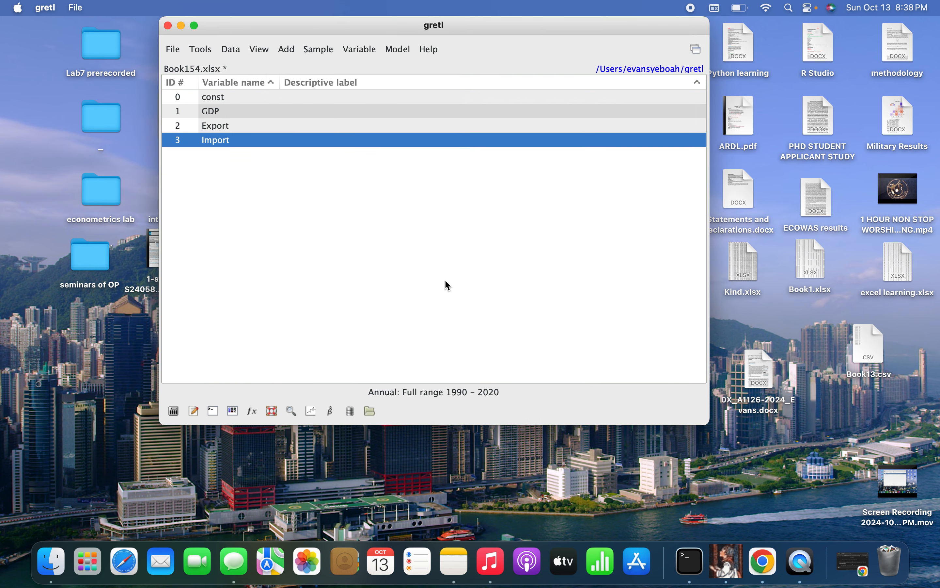
Step: Display the GDP values, and run an Augmented Dickey-Fuller test on the level of GDP with lag order 1
double_click(232, 113)
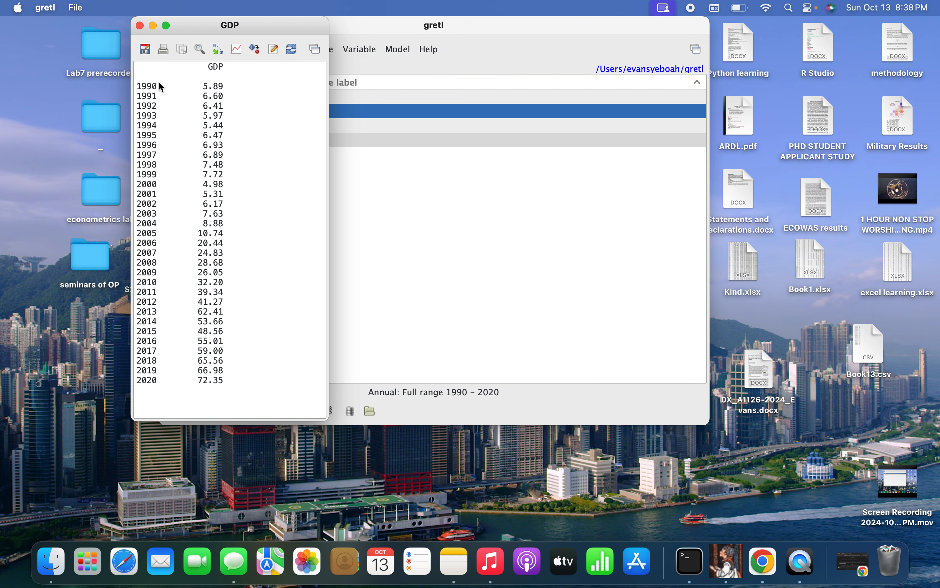
left_click(141, 26)
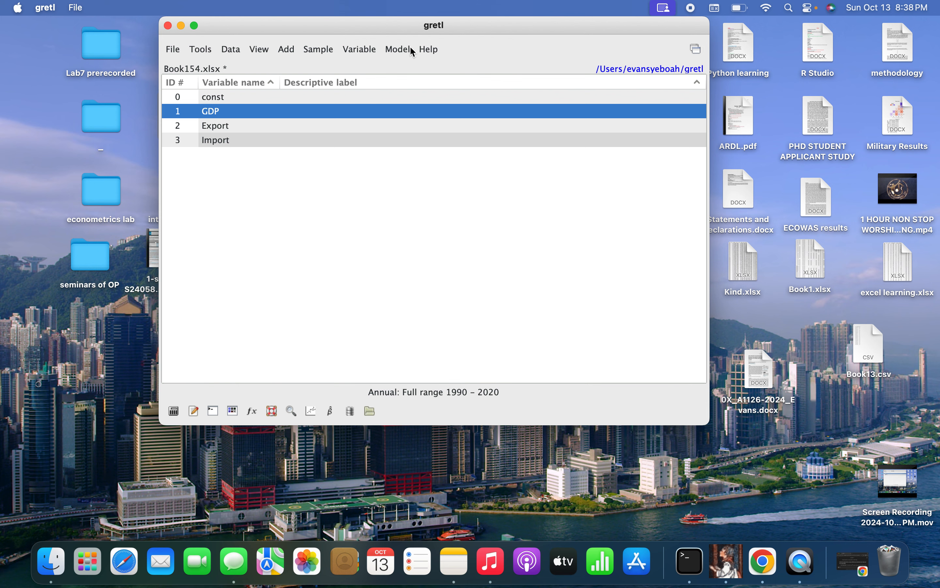
left_click(359, 49)
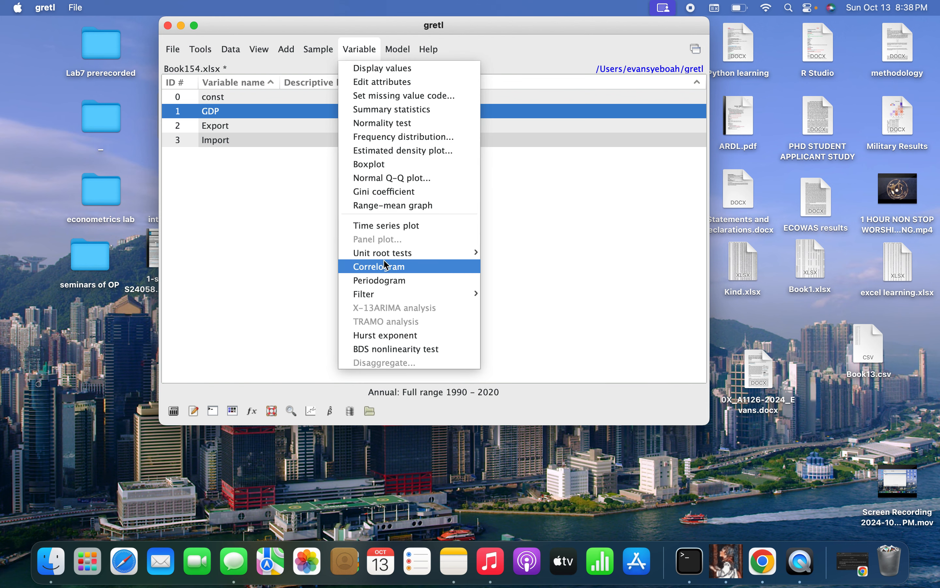
mouse_move(384, 254)
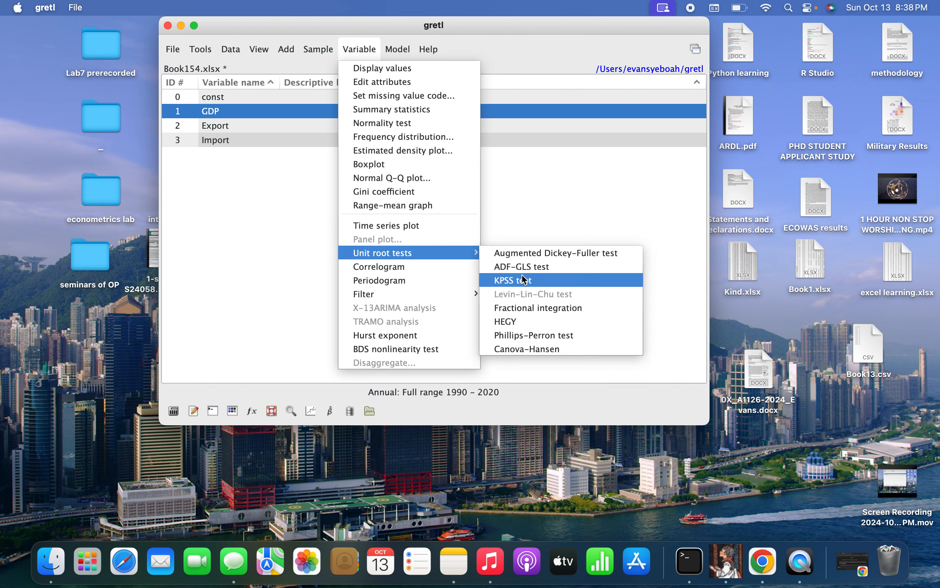
left_click(523, 252)
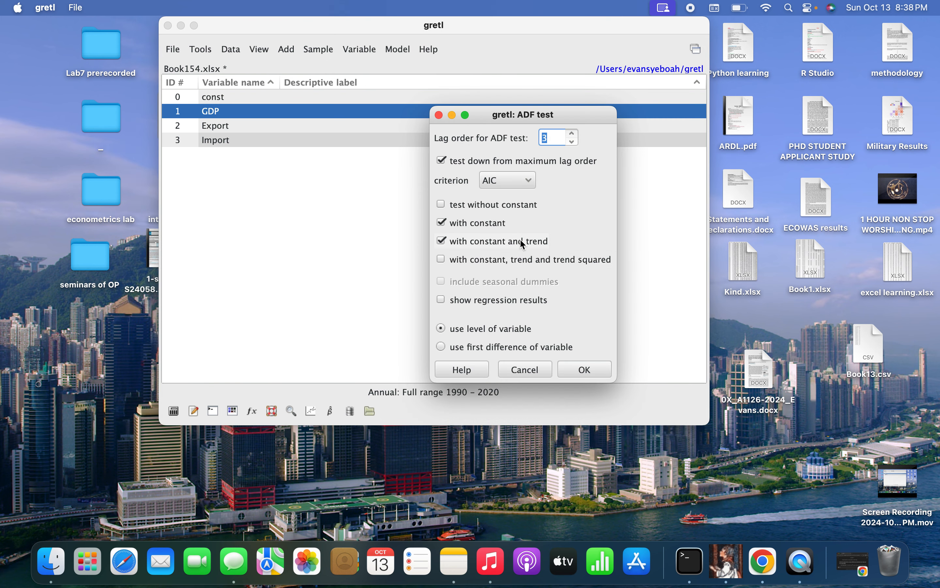
left_click(573, 143)
left_click(573, 143)
left_click(592, 367)
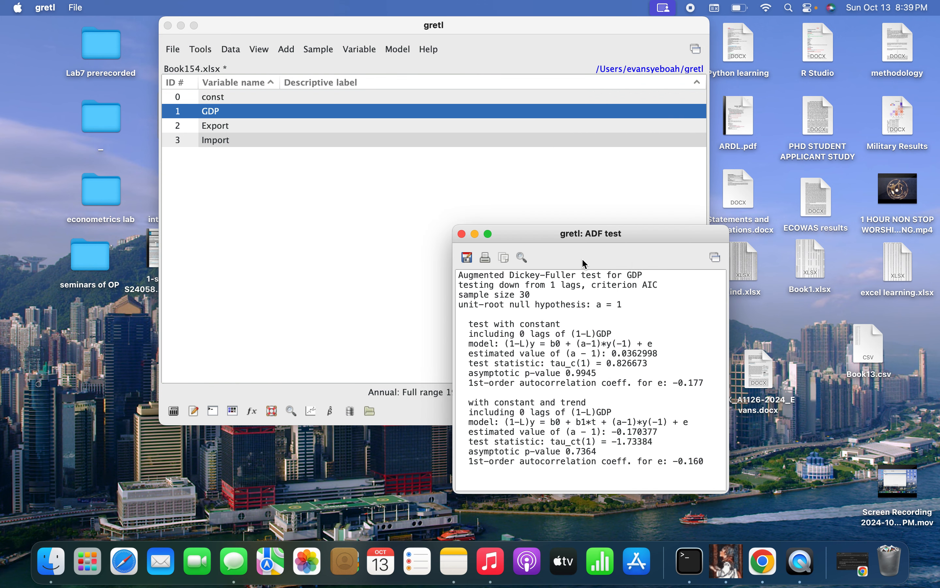
left_click_drag(567, 233, 482, 101)
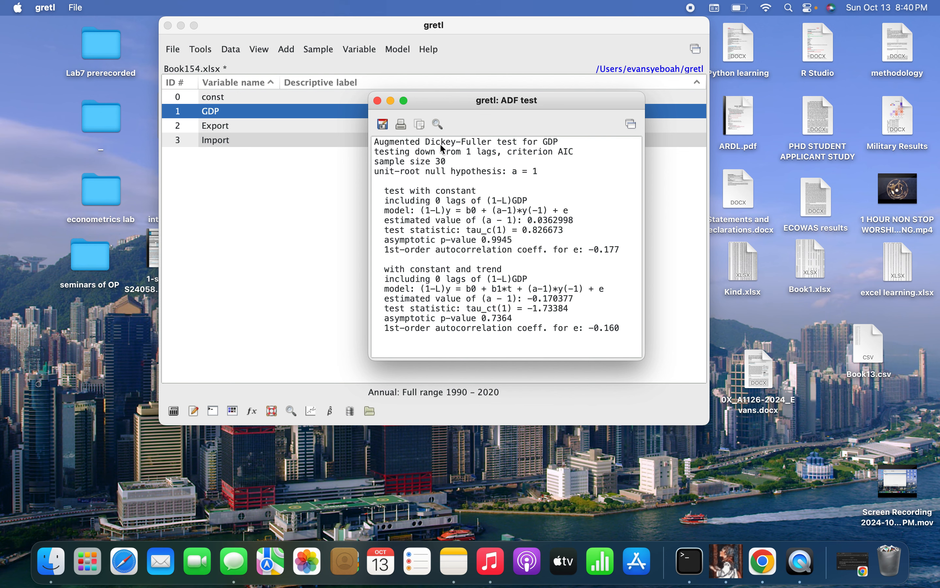
left_click(378, 101)
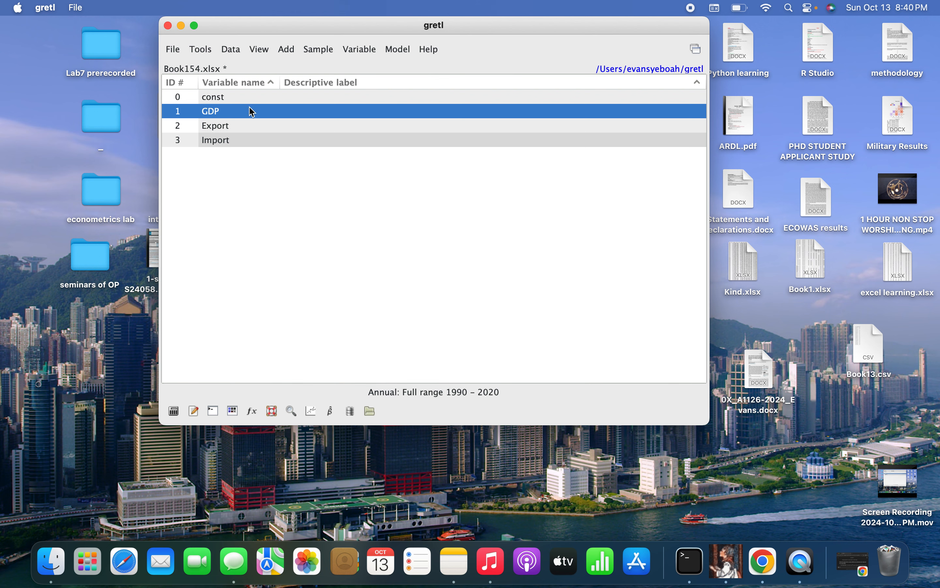
Step: Add the log difference of GDP as a new variable and display its values
left_click(297, 50)
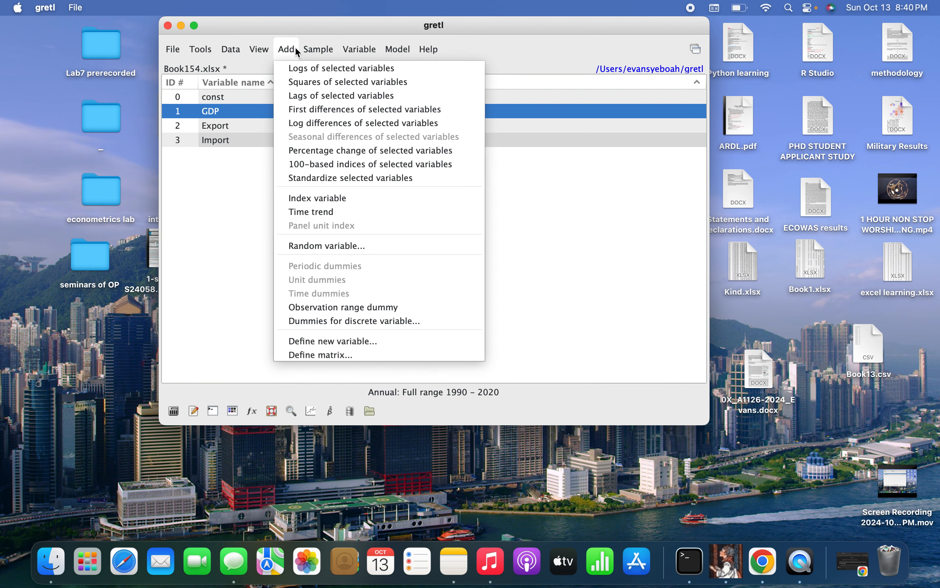
left_click(292, 124)
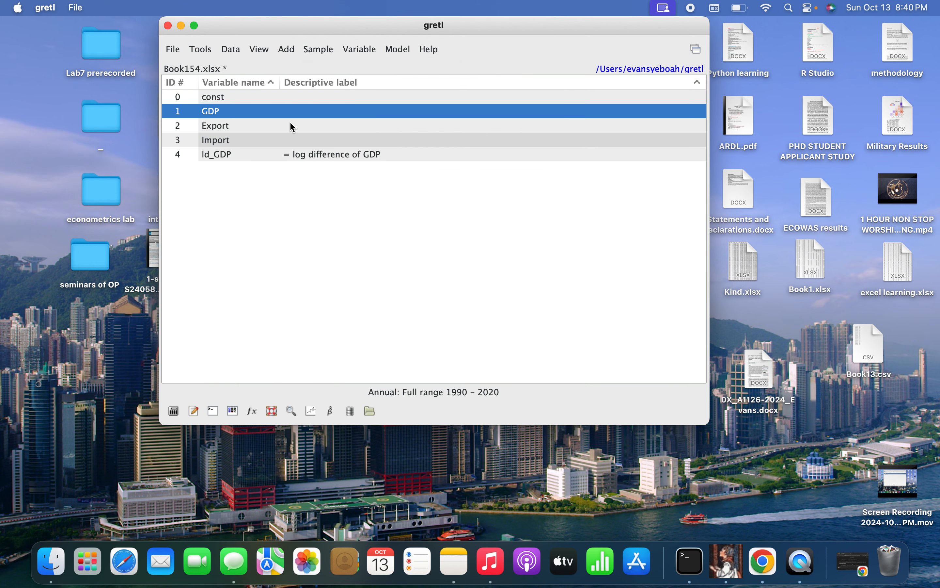
double_click(278, 155)
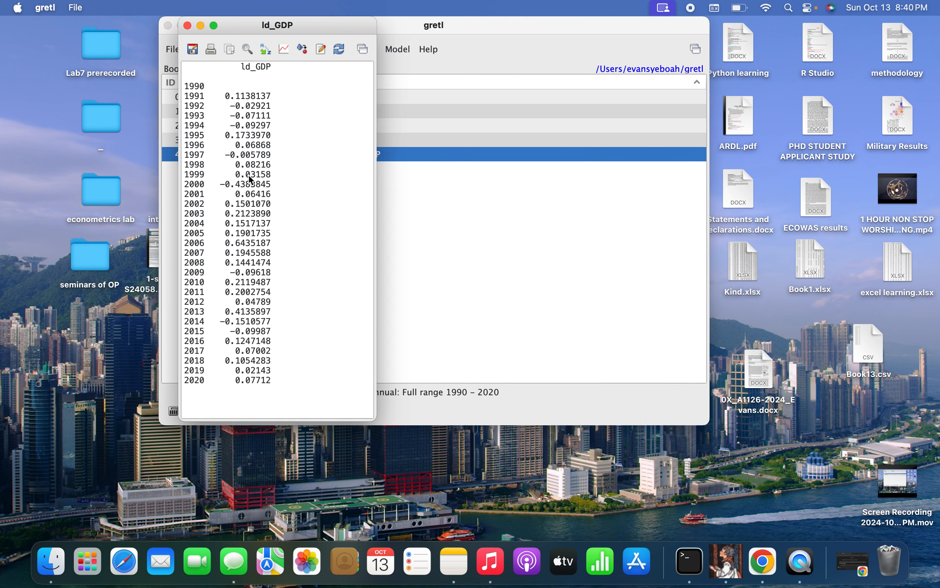
left_click(188, 26)
Step: Delete the log-difference variable ld_GDP from the dataset
right_click(241, 154)
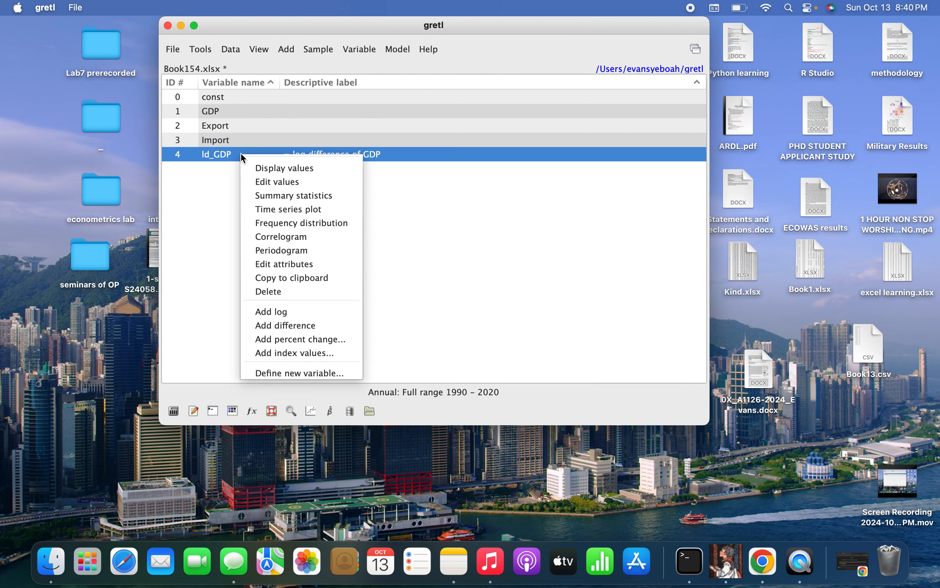
left_click(280, 299)
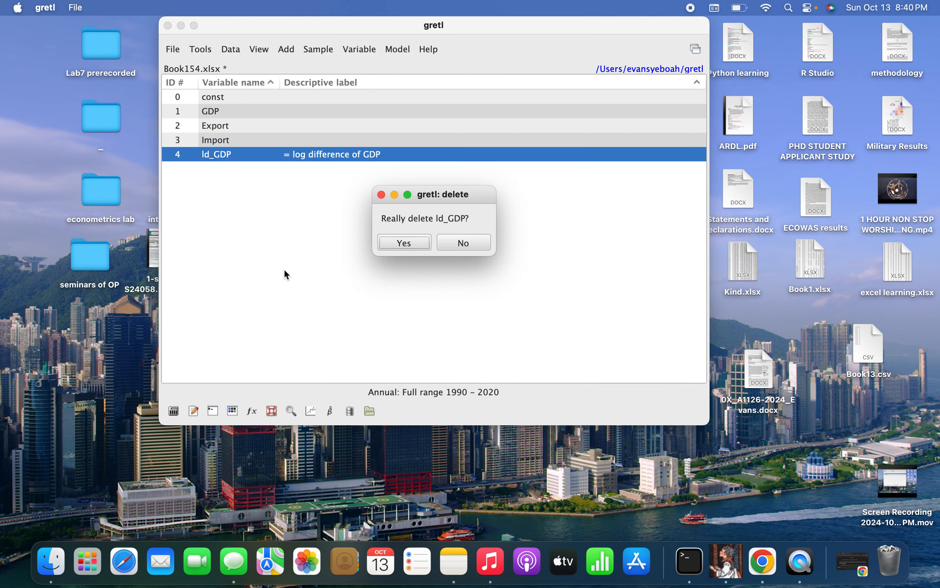
left_click(405, 242)
Step: Add the logarithm of GDP as a new variable and display its values
left_click(269, 112)
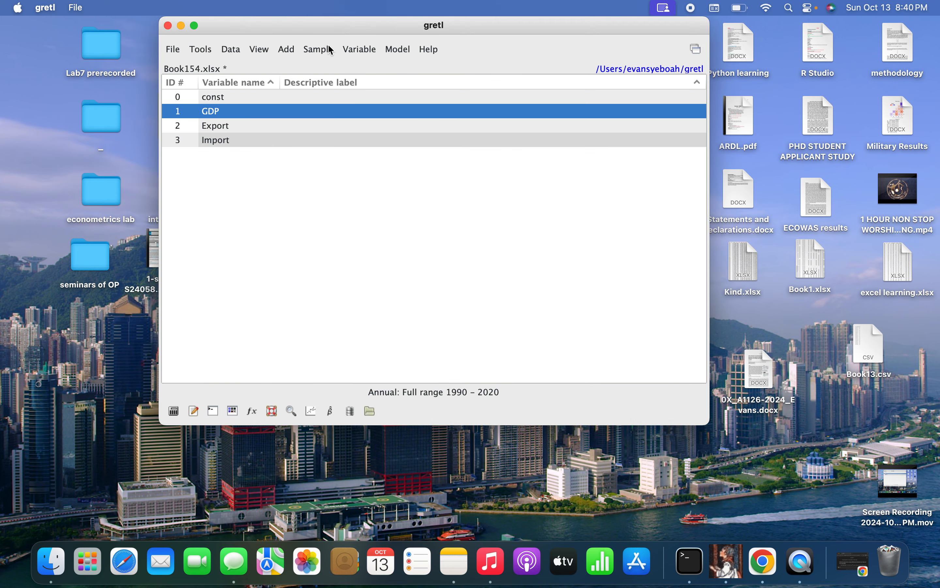
left_click(290, 49)
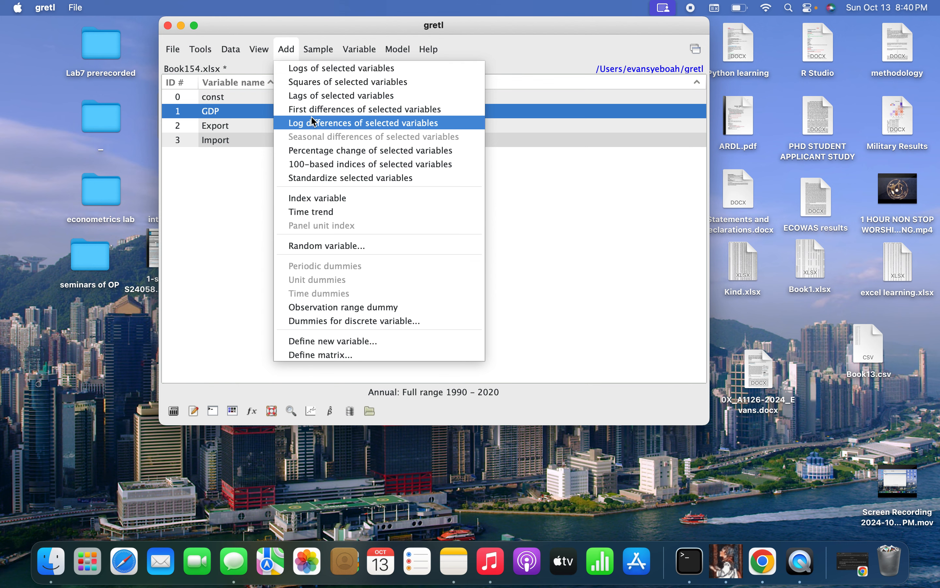
left_click(329, 68)
double_click(300, 154)
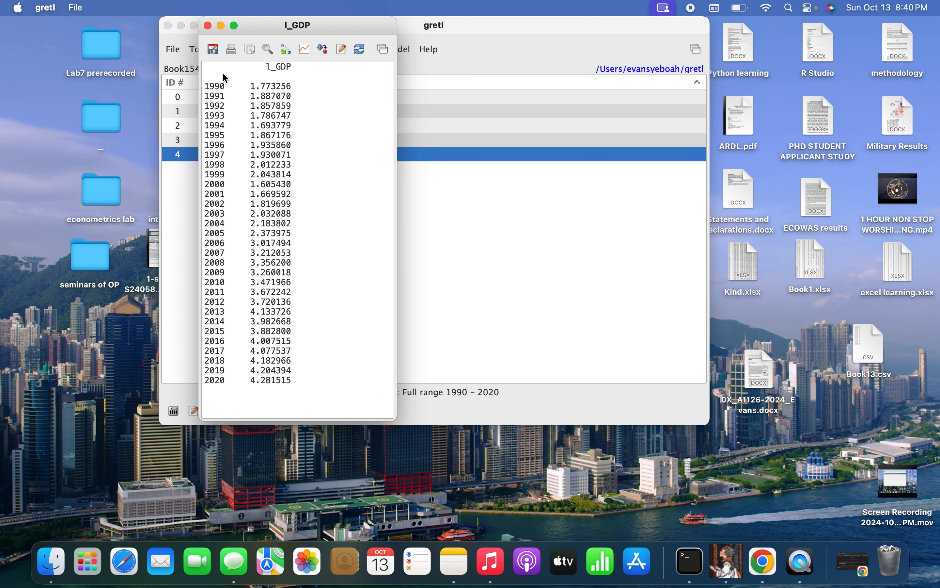
left_click(209, 25)
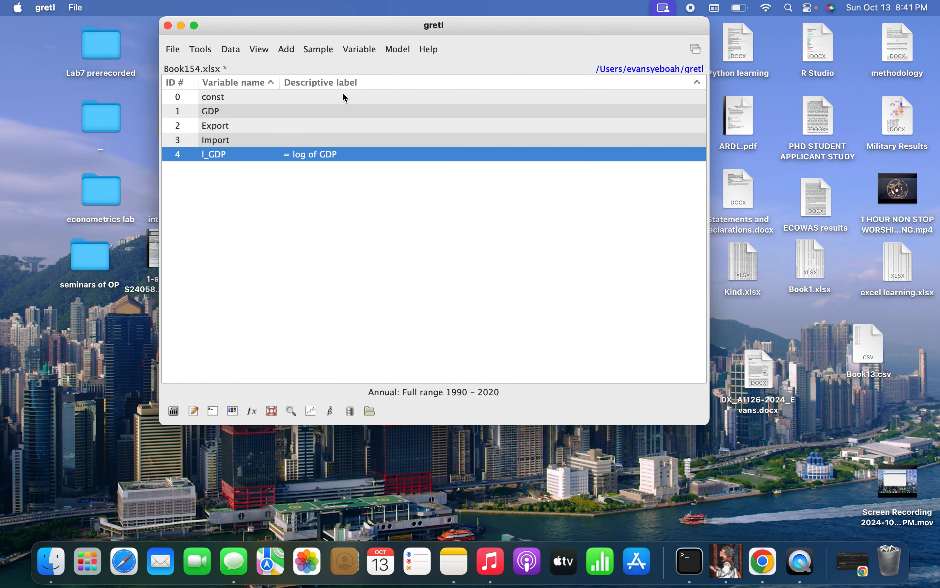
Step: Add the first difference of l_GDP as a new variable and display its values
left_click(289, 50)
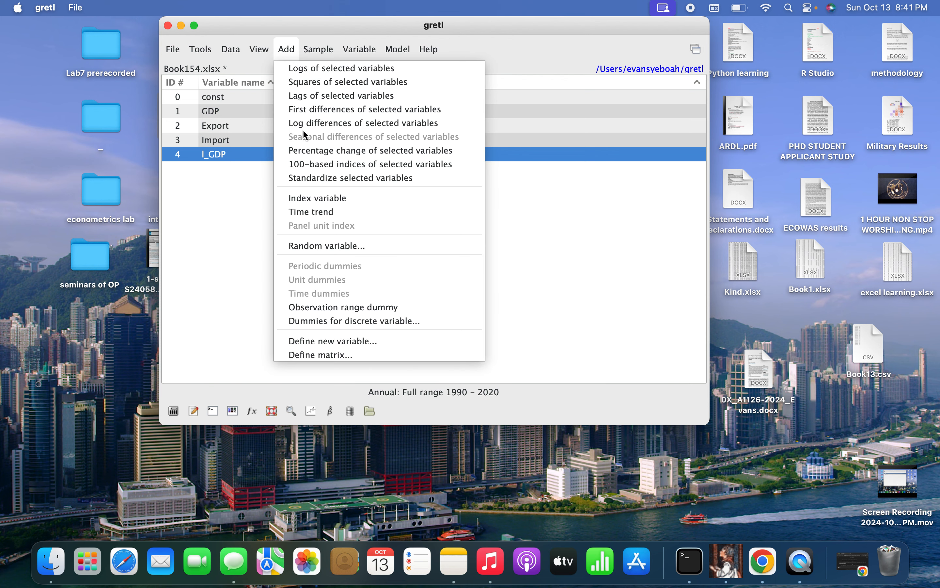
left_click(302, 109)
double_click(257, 168)
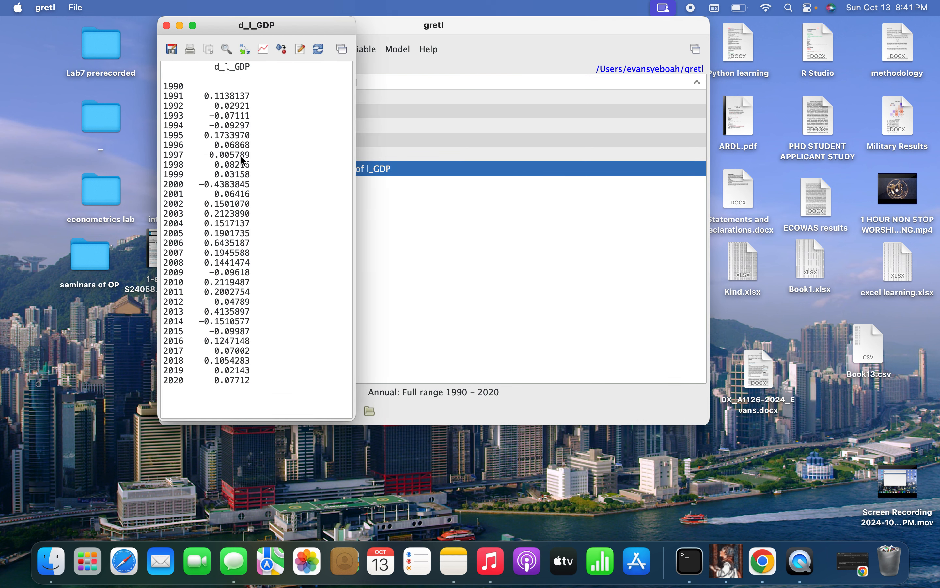
left_click(167, 27)
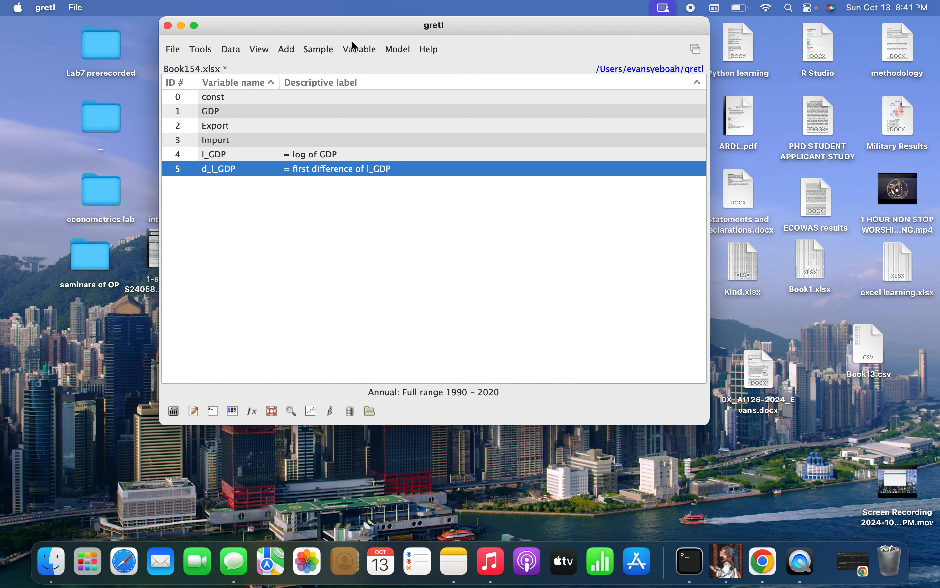
Step: Run an Augmented Dickey-Fuller test on the level of d_l_GDP with lag order 1, with constant and with constant and trend
left_click(354, 48)
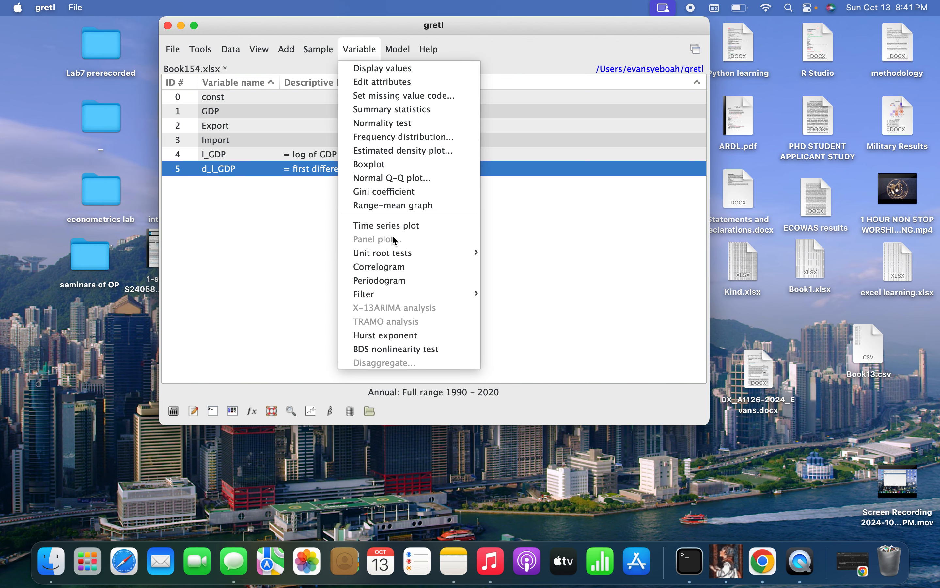
mouse_move(396, 260)
left_click(540, 253)
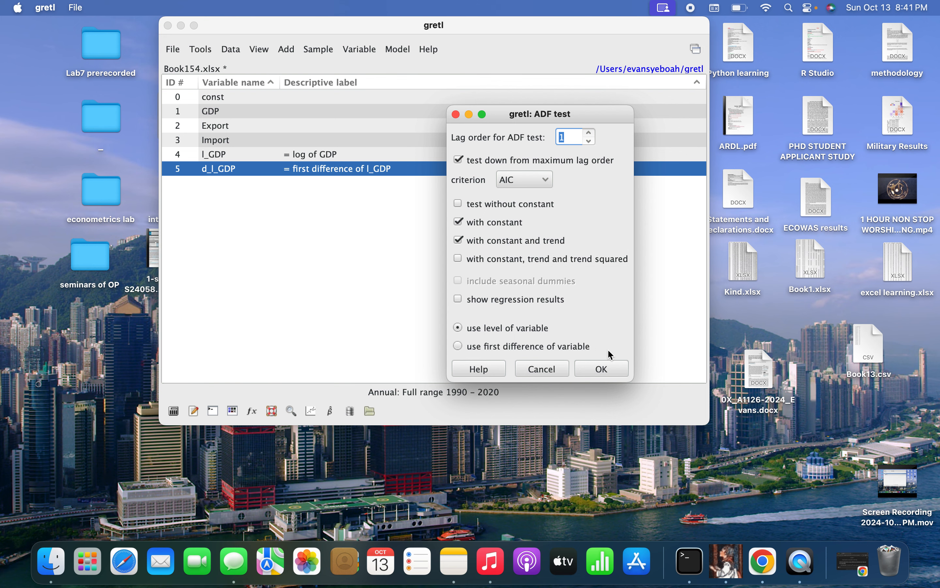
left_click(615, 367)
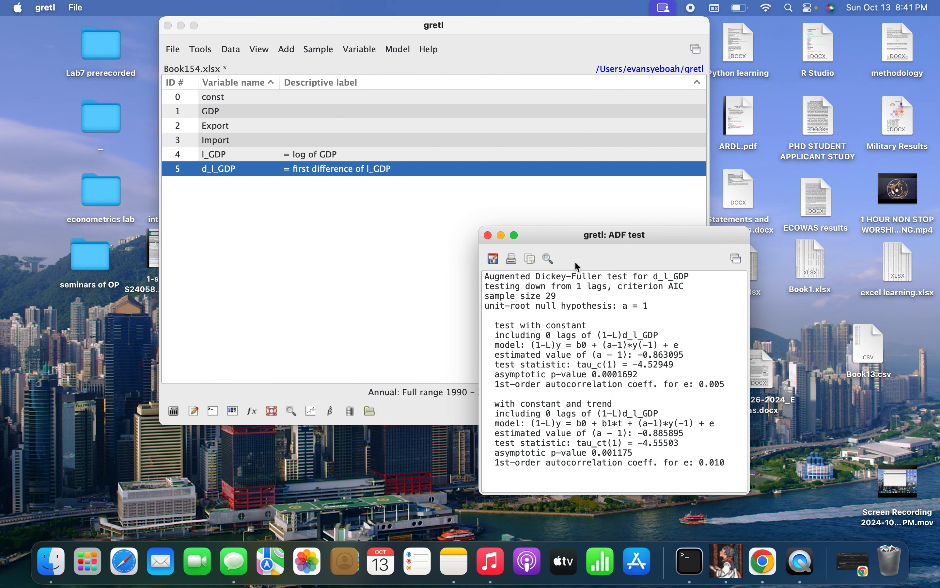
left_click_drag(569, 237, 495, 141)
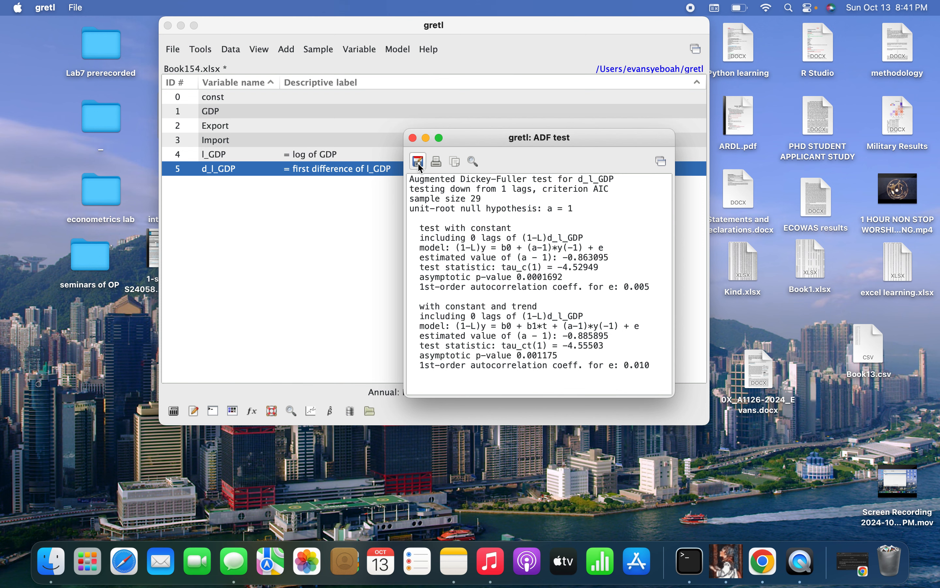
left_click(413, 138)
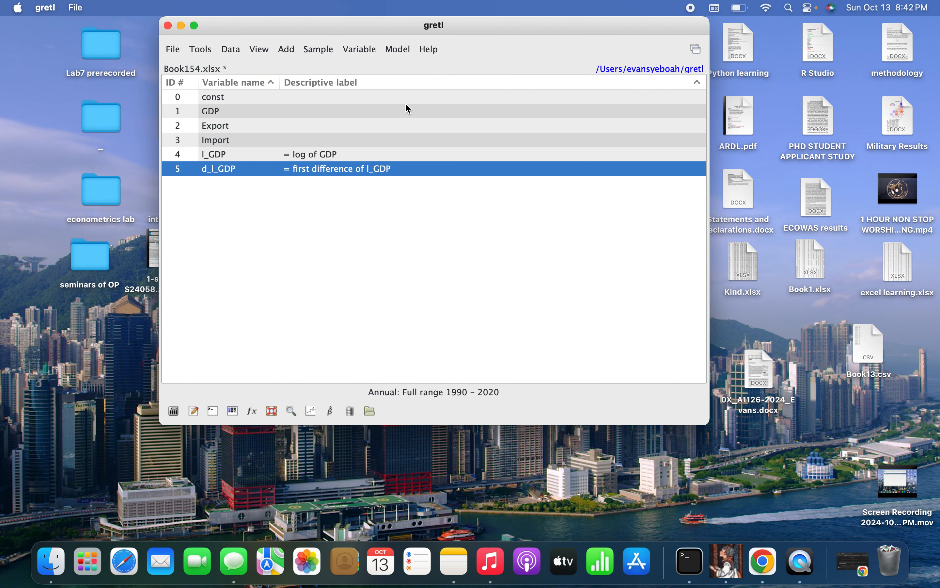
Step: Start an FMOLS estimation with I(1) series and set GDP as the dependent variable
left_click(395, 53)
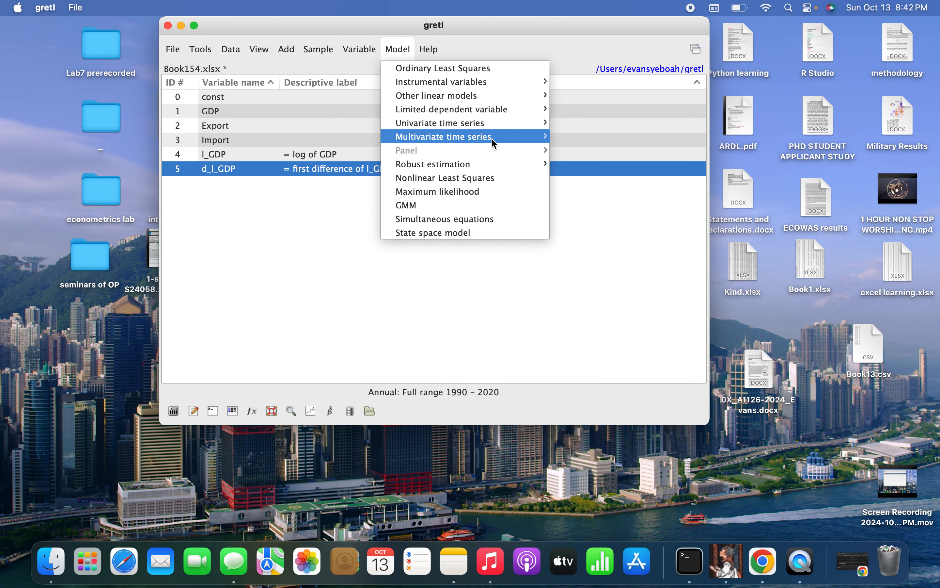
mouse_move(490, 139)
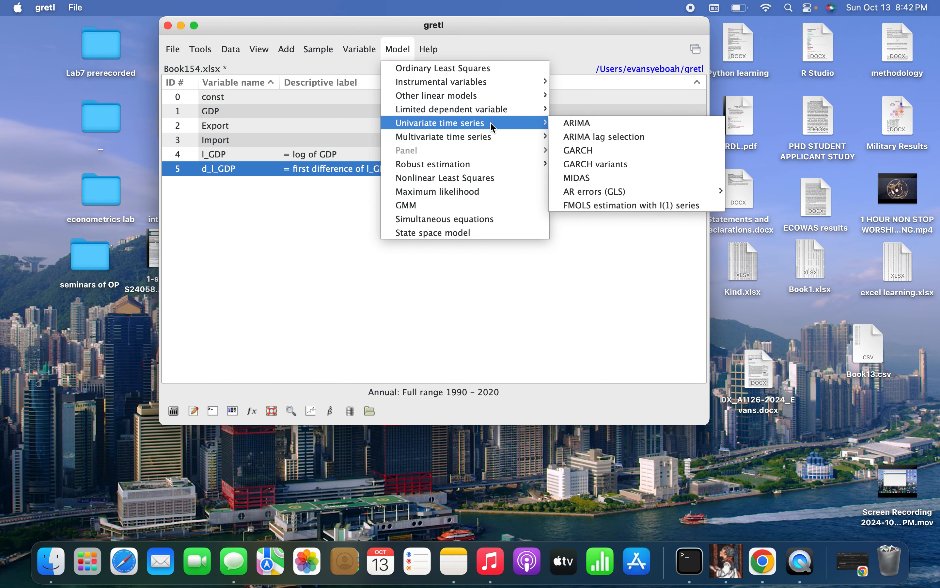
left_click(591, 208)
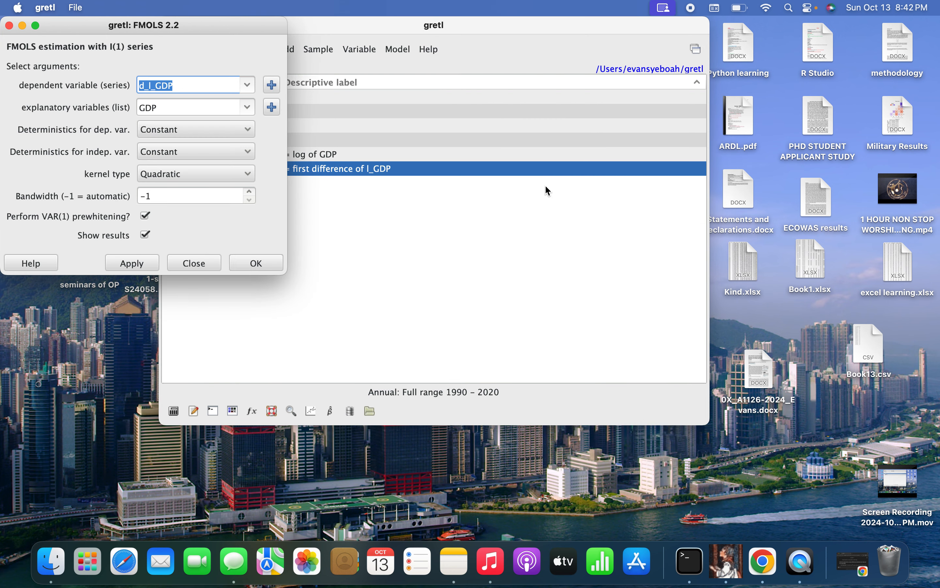
left_click_drag(205, 27, 420, 34)
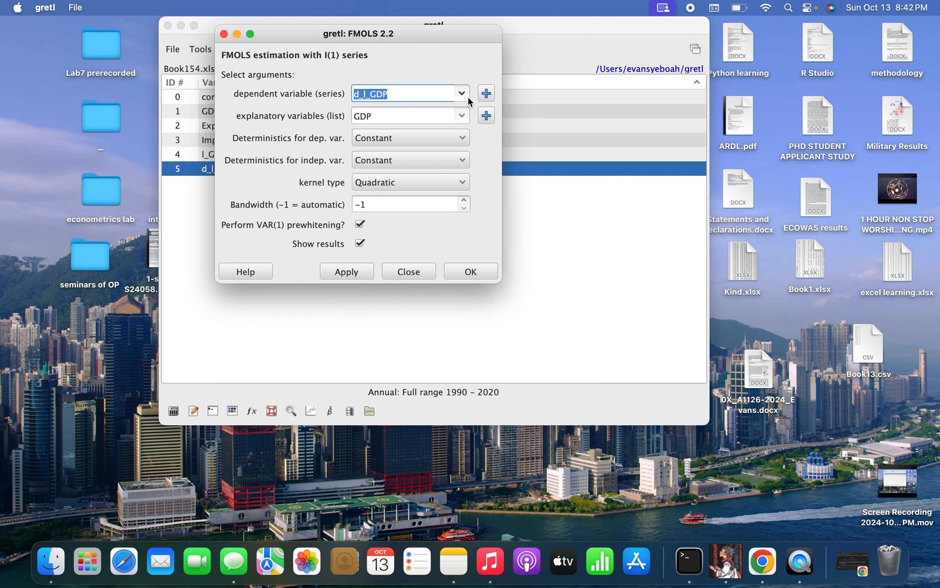
left_click(488, 94)
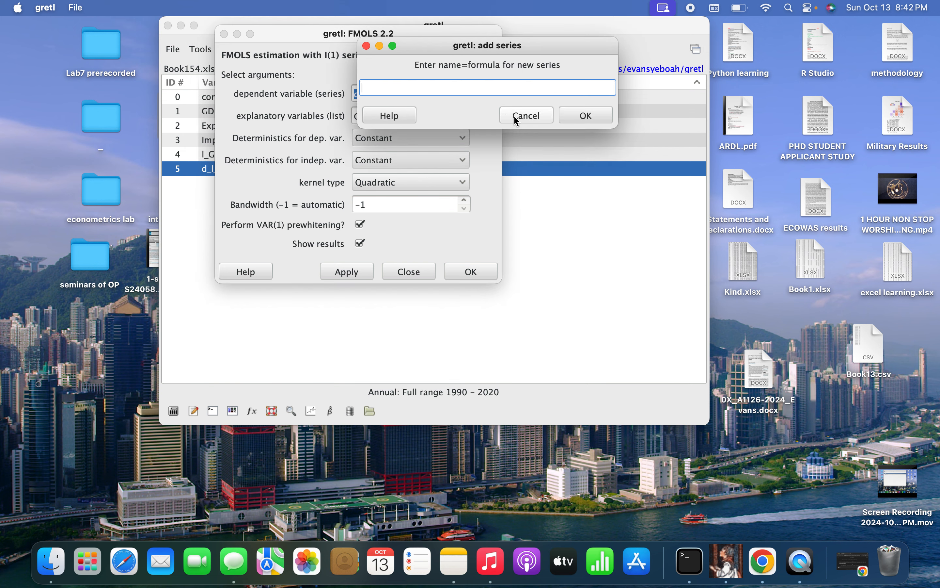
left_click(534, 117)
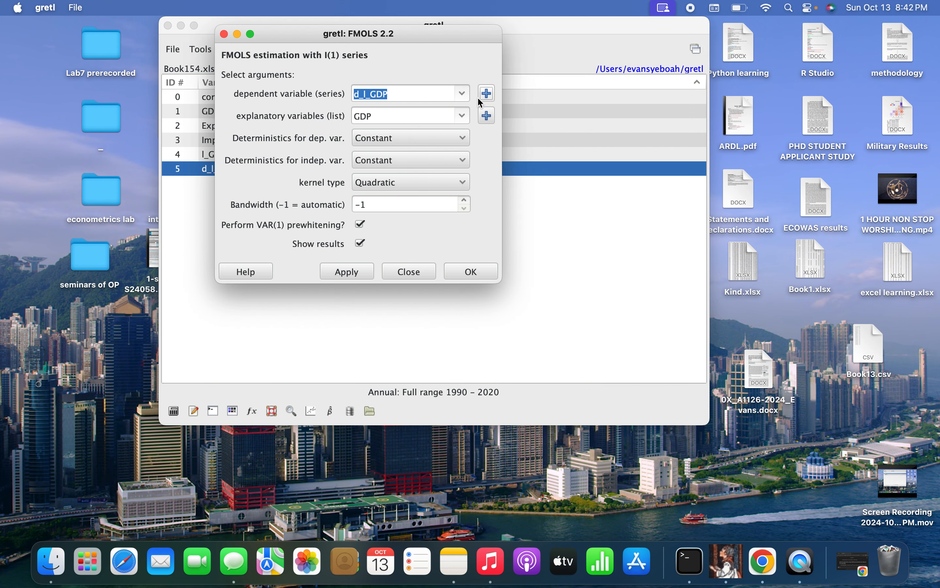
left_click(464, 93)
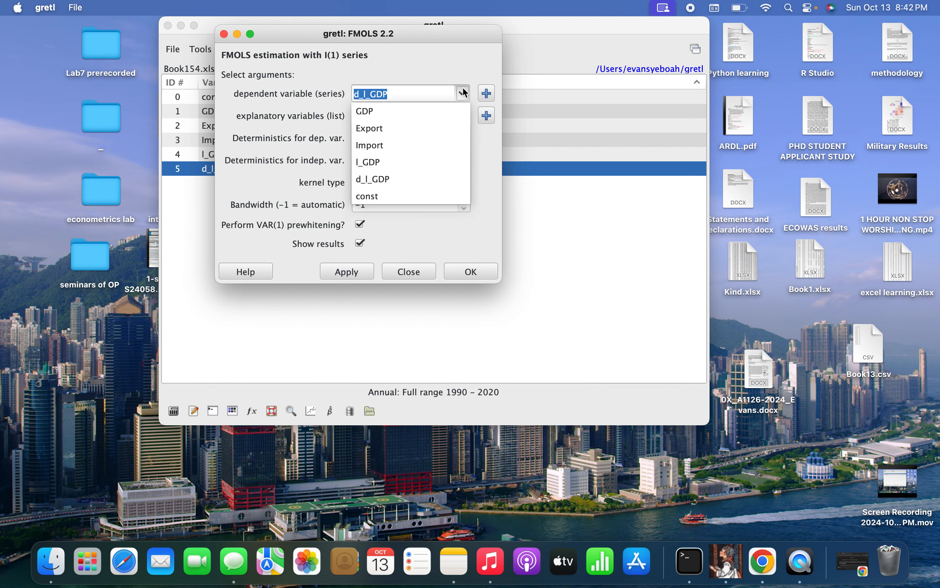
left_click(417, 111)
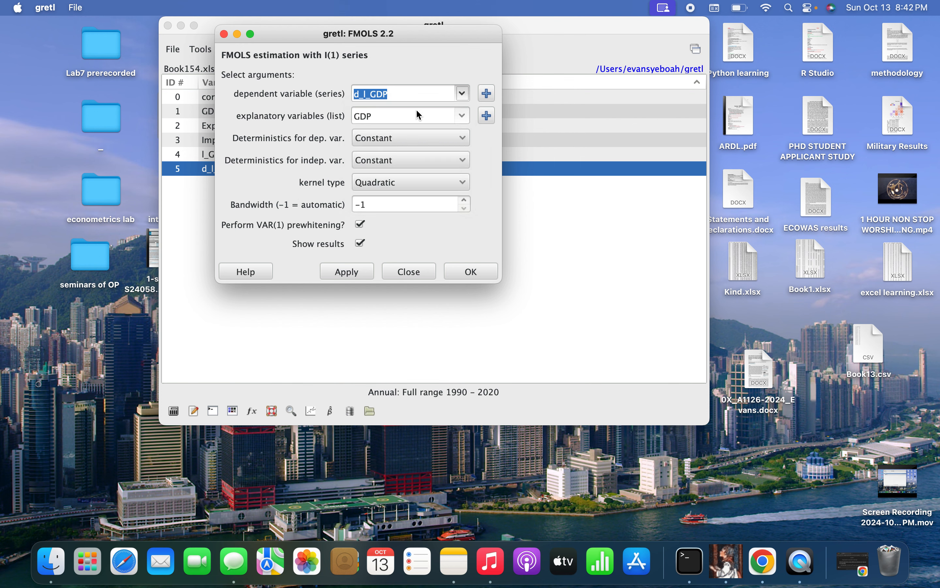
Step: Define a named list X containing Export and Import as the explanatory variables for the FMOLS estimation
left_click(488, 116)
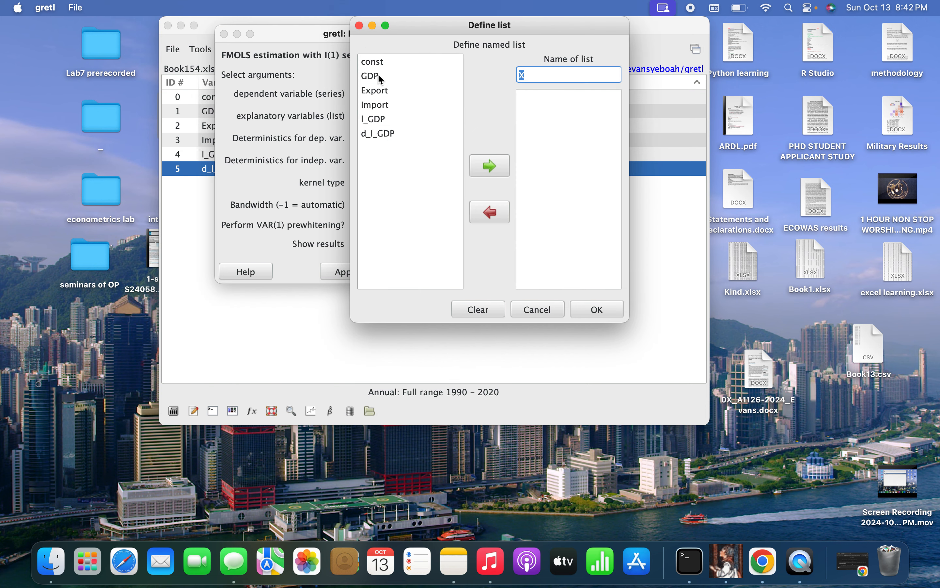
left_click(378, 75)
left_click(384, 91)
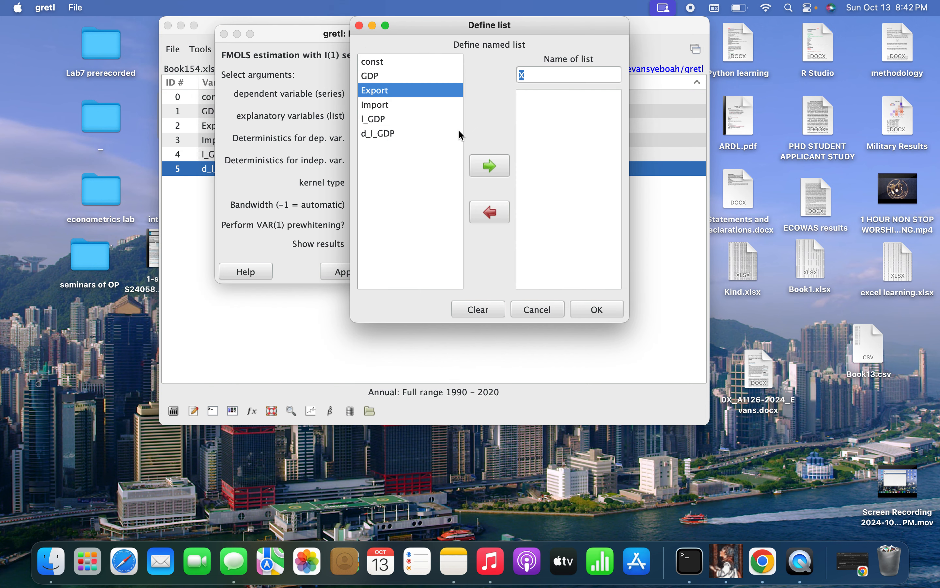
left_click(491, 165)
left_click(389, 105)
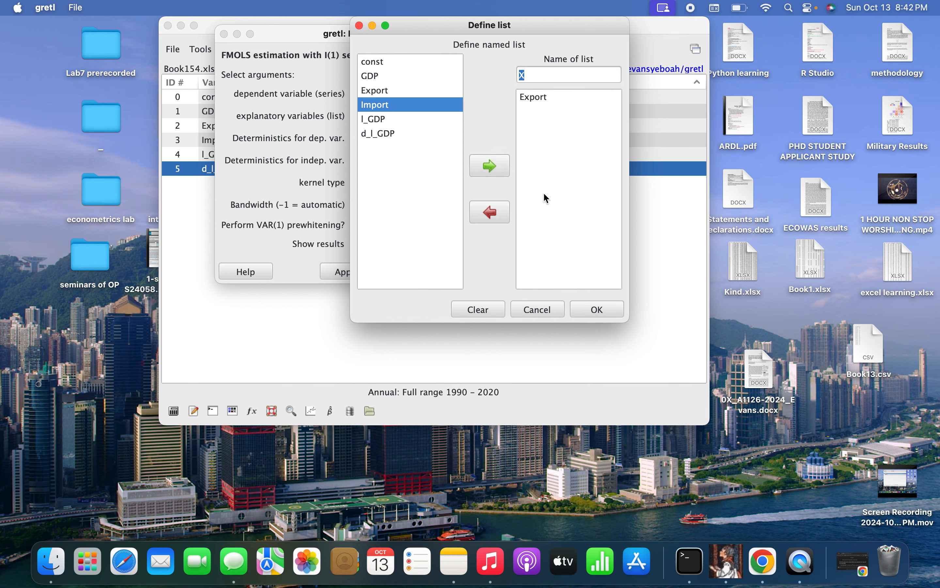
left_click(495, 167)
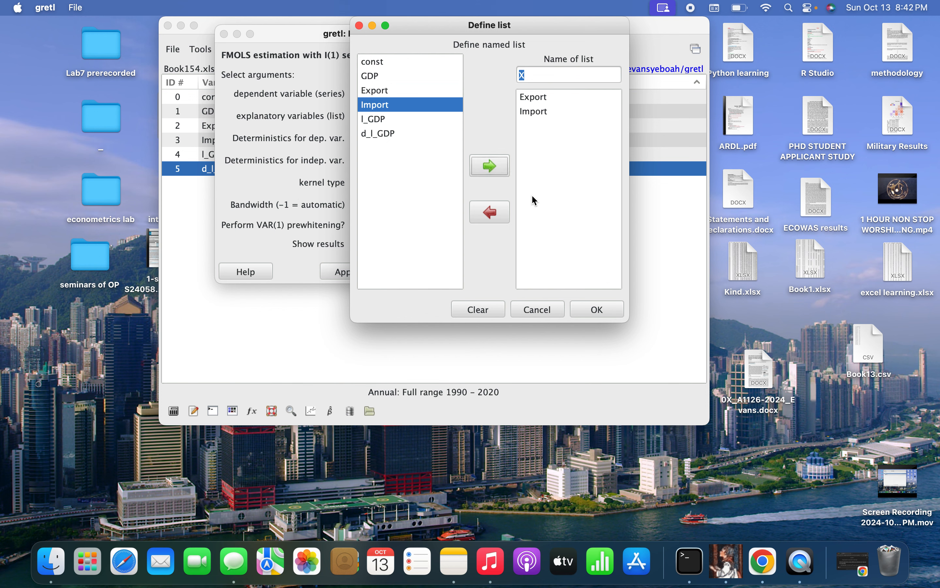
left_click(595, 306)
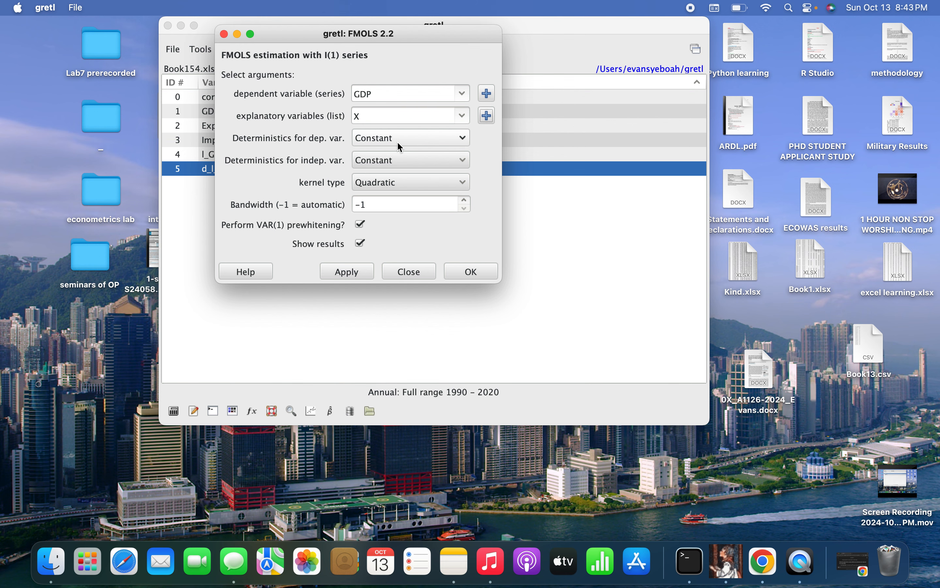
Step: Run the FMOLS estimation of GDP on list X and review the coefficient table and fit statistics in the output
left_click(474, 272)
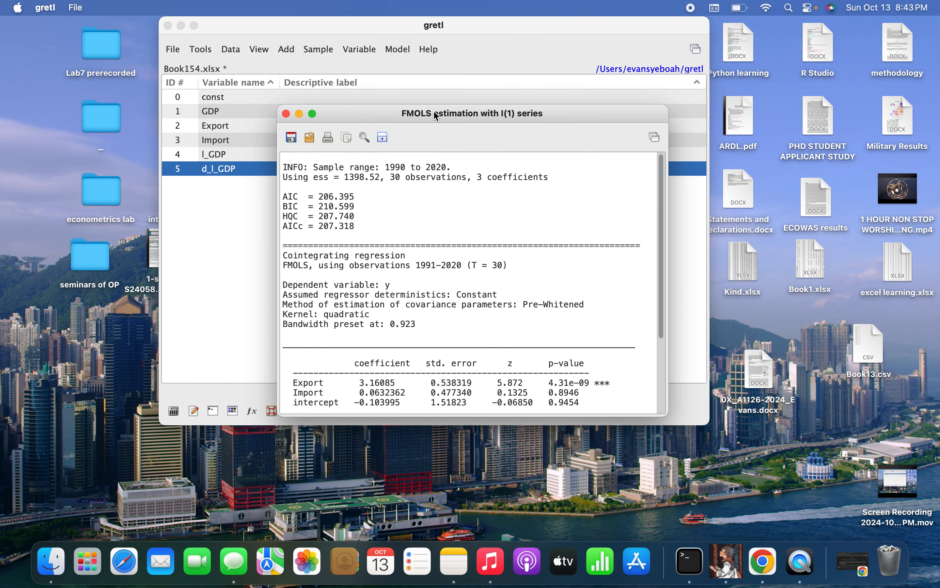
left_click_drag(436, 114, 427, 46)
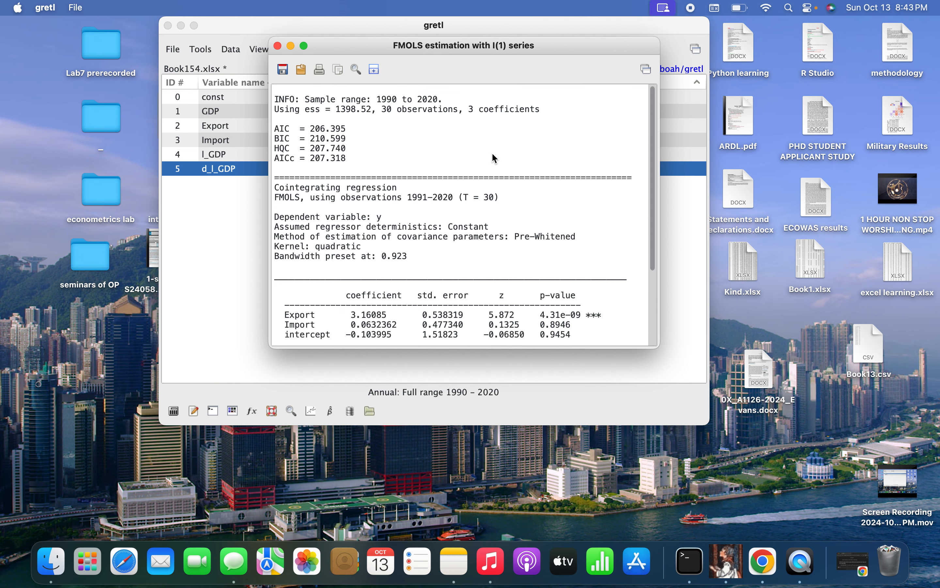
scroll(491, 155, "down", 5)
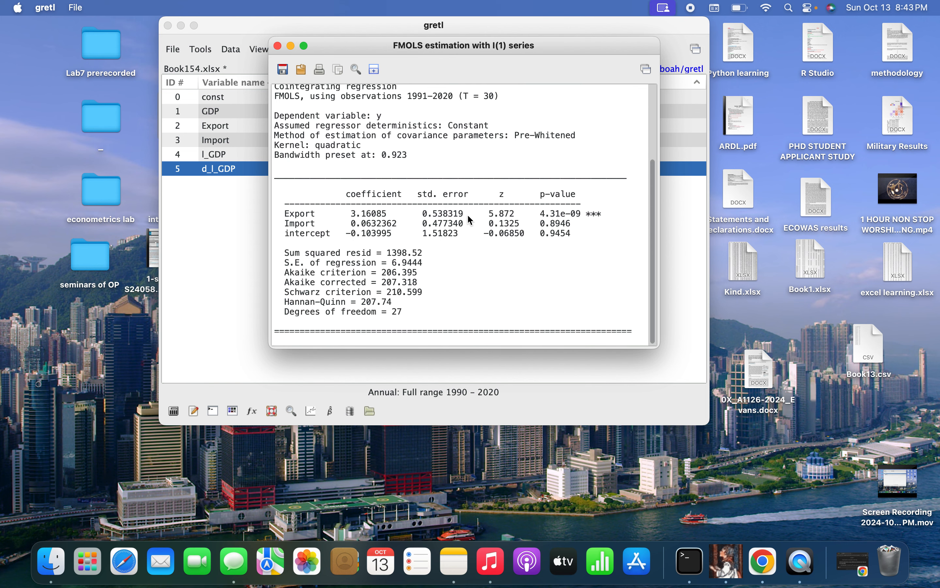